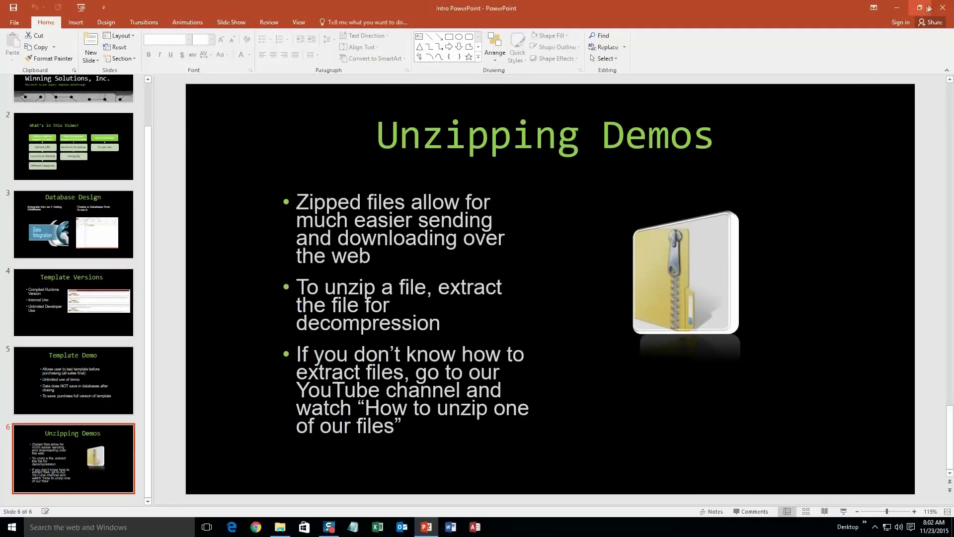
Close the PowerPoint presentation window
{"action": "left_click", "coordinate": [940, 8]}
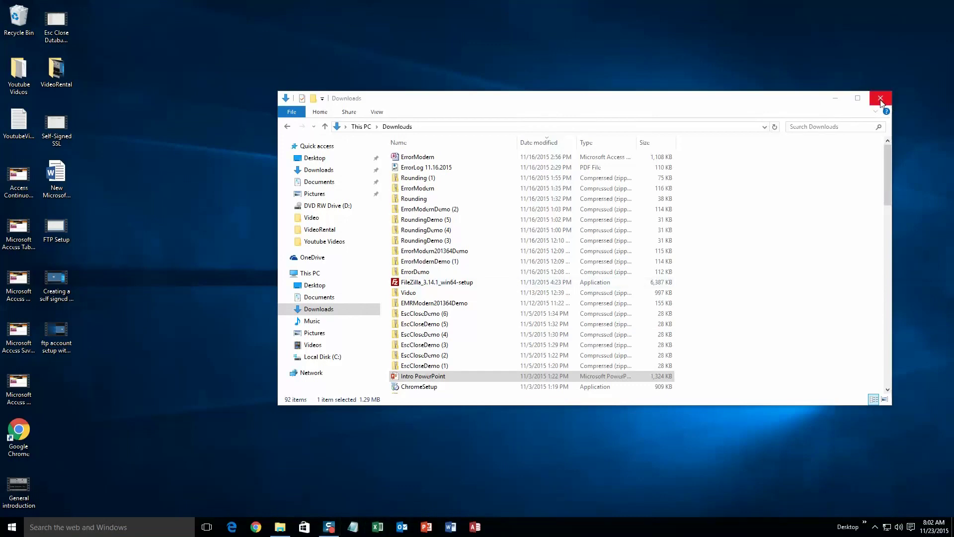
Close Downloads, load microsoftaccessexpert.com in Chrome, and expand Database Templates (For Sale)
{"action": "left_click", "coordinate": [881, 100]}
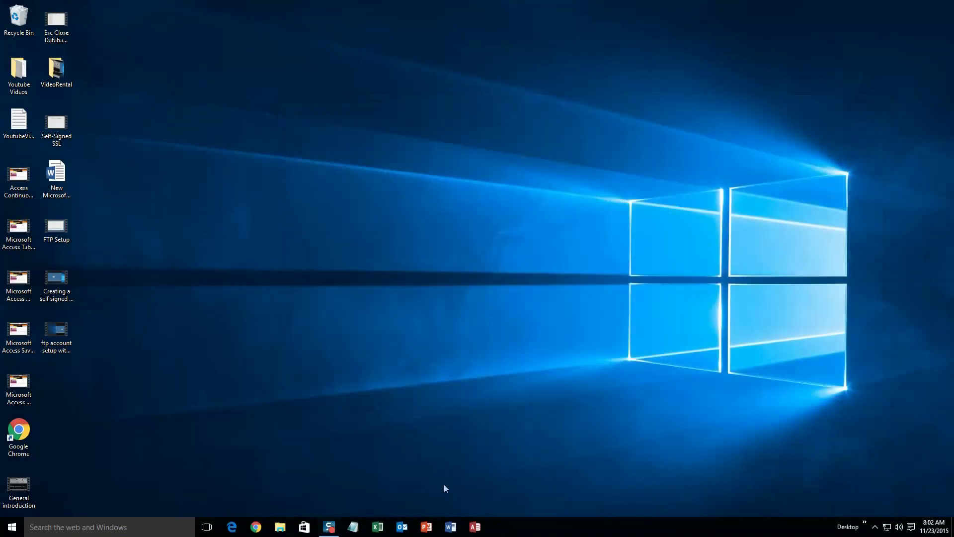
{"action": "left_click", "coordinate": [255, 527]}
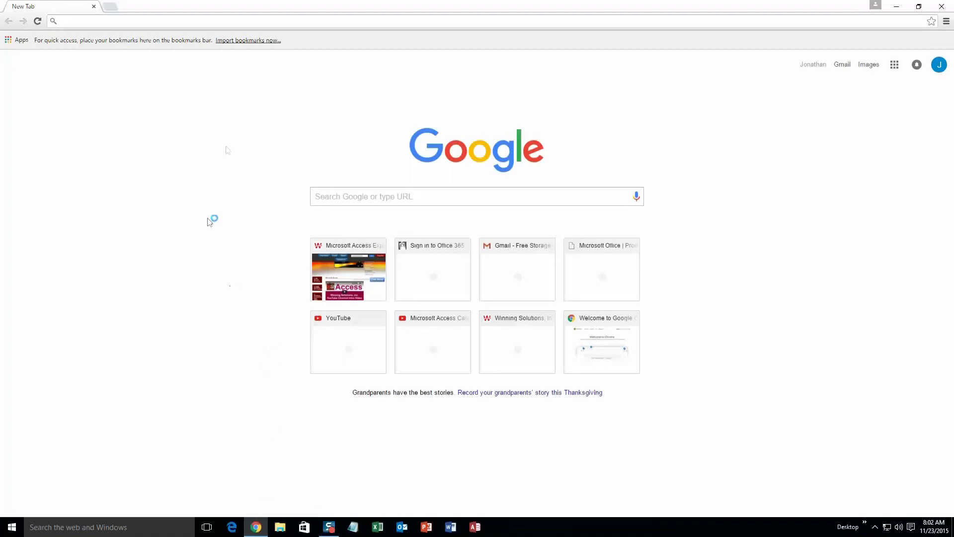
{"action": "type", "text": "microsoftaccessexpert.com"}
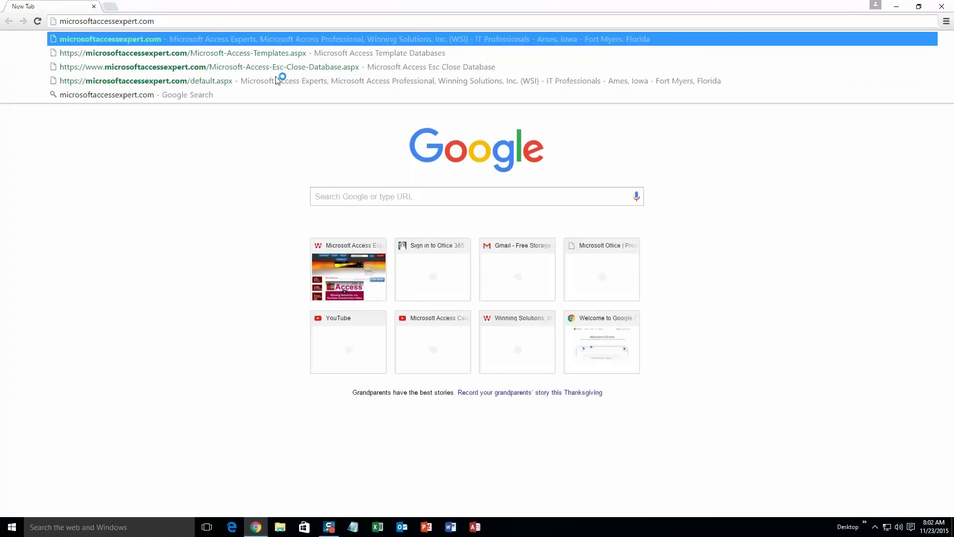
{"action": "key", "text": "Return"}
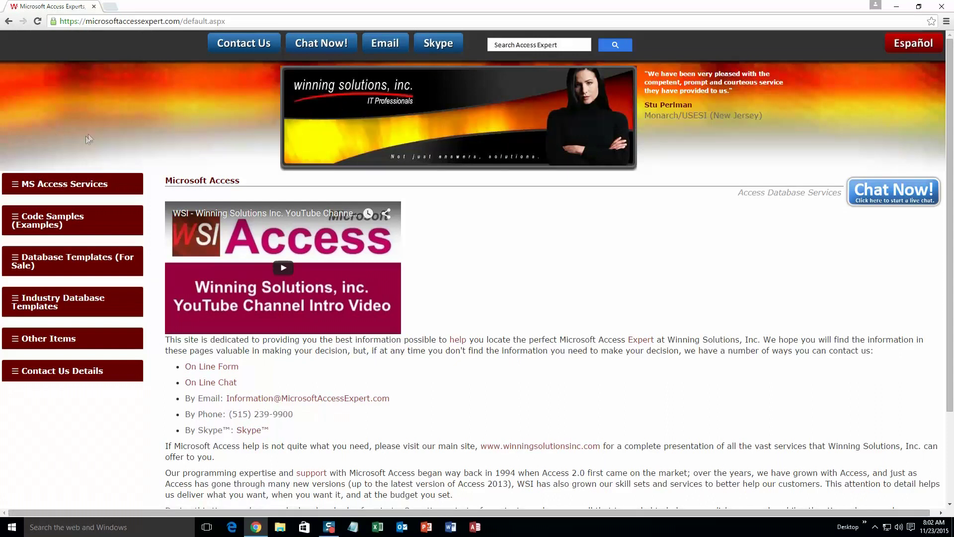
{"action": "left_click", "coordinate": [54, 262]}
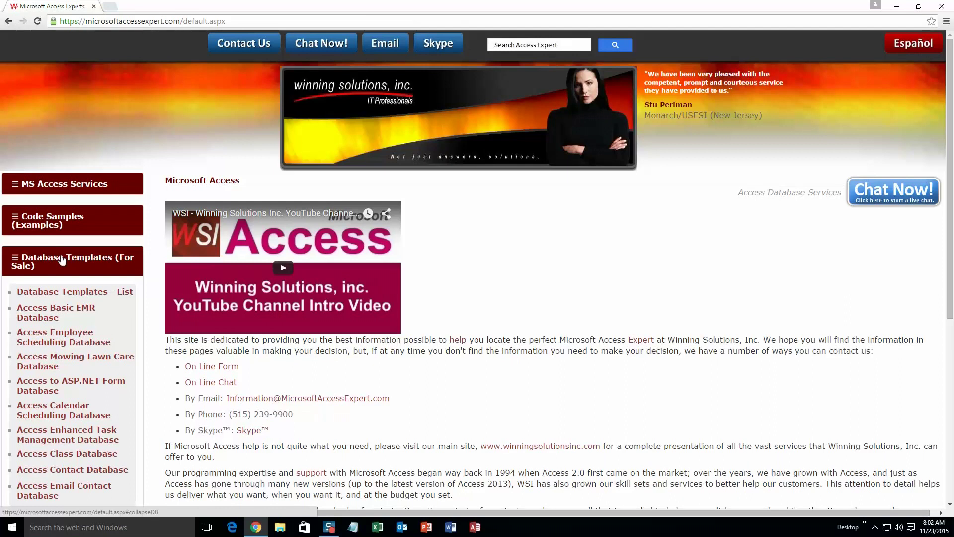
Open the Database Templates - List page and scroll to the Task Management section
{"action": "left_click", "coordinate": [66, 293]}
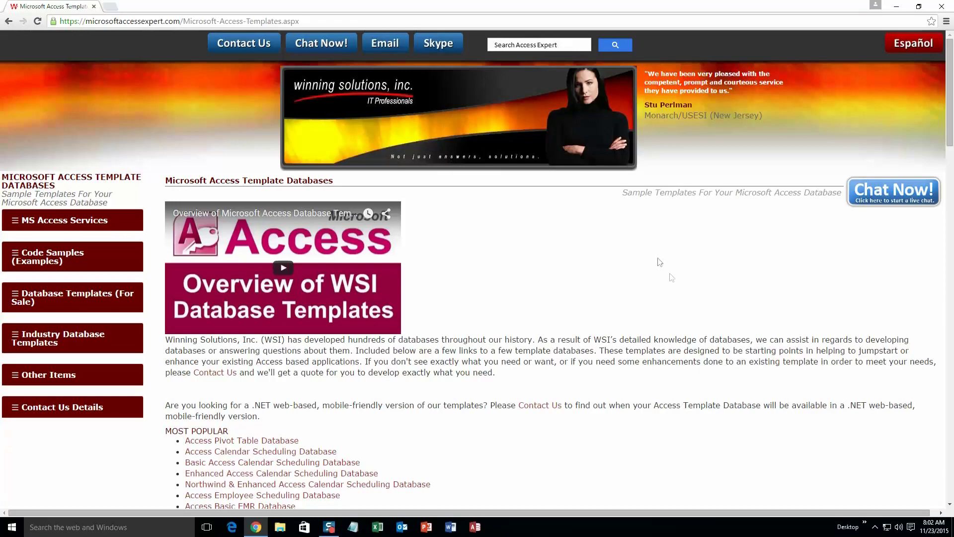
{"action": "scroll", "coordinate": [552, 311], "scroll_direction": "down", "scroll_amount": 3}
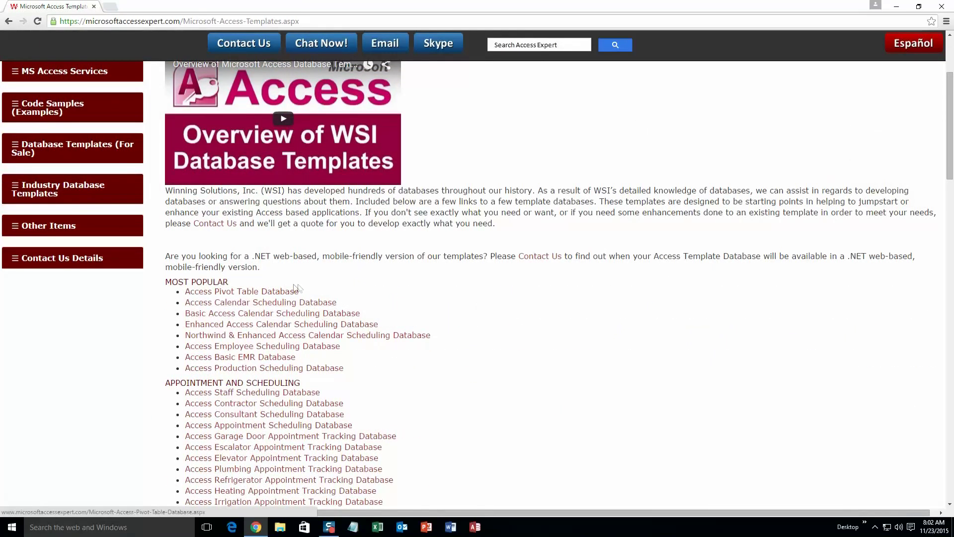
{"action": "scroll", "coordinate": [305, 294], "scroll_direction": "down", "scroll_amount": 4}
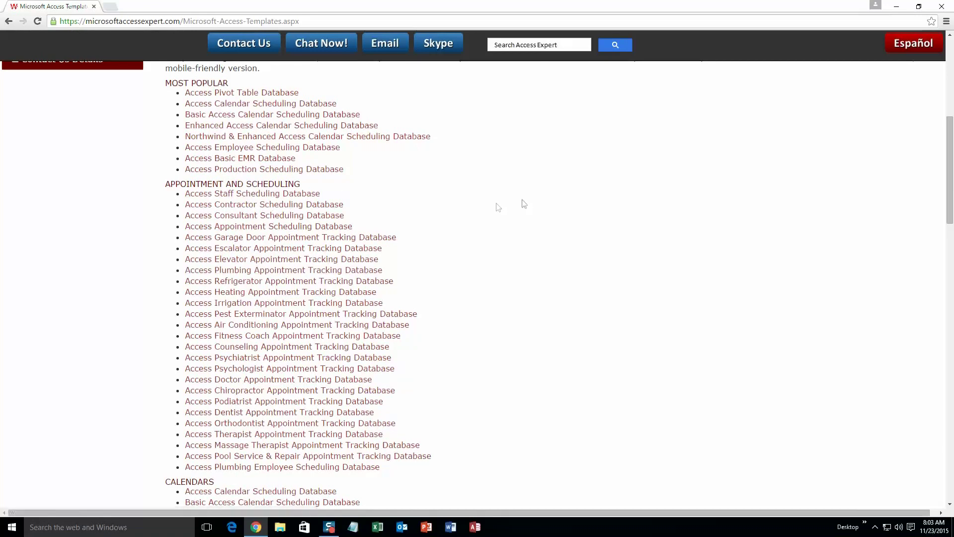
{"action": "scroll", "coordinate": [463, 254], "scroll_direction": "down", "scroll_amount": 3}
{"action": "scroll", "coordinate": [447, 258], "scroll_direction": "down", "scroll_amount": 2}
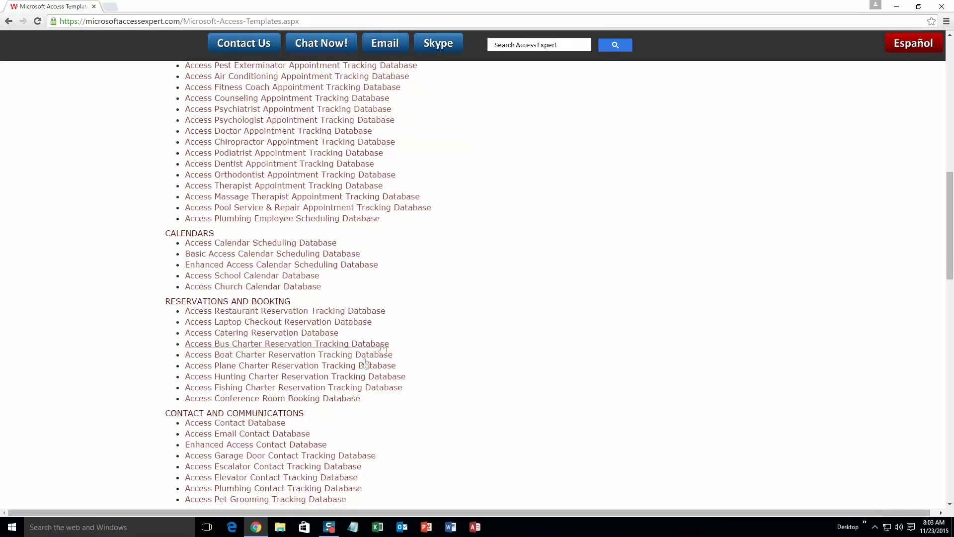
{"action": "scroll", "coordinate": [397, 342], "scroll_direction": "down", "scroll_amount": 3}
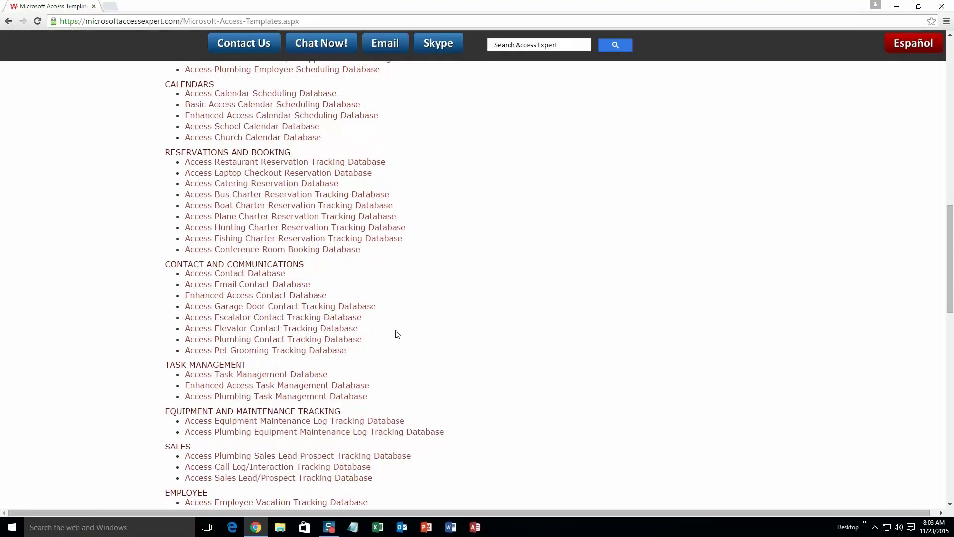
{"action": "scroll", "coordinate": [398, 335], "scroll_direction": "down", "scroll_amount": 3}
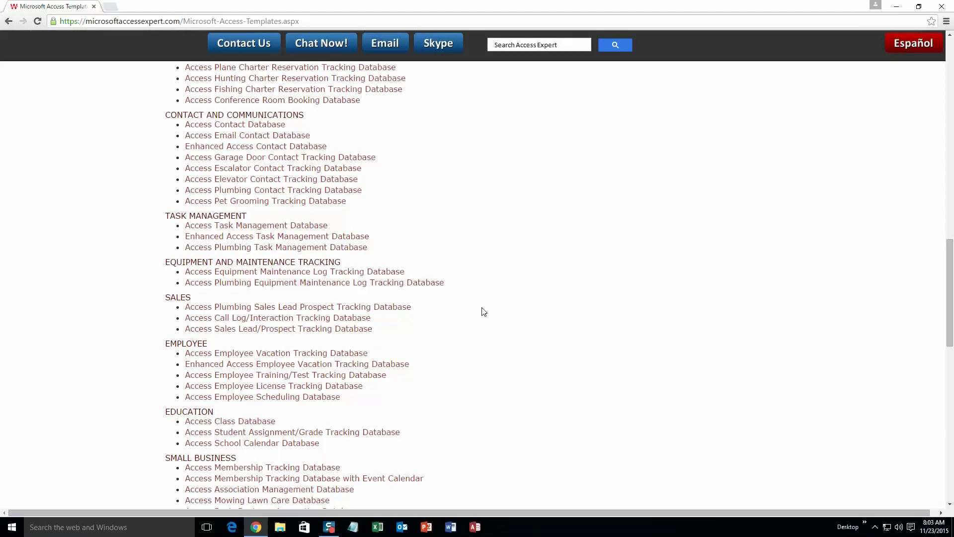
{"action": "scroll", "coordinate": [515, 365], "scroll_direction": "down", "scroll_amount": 3}
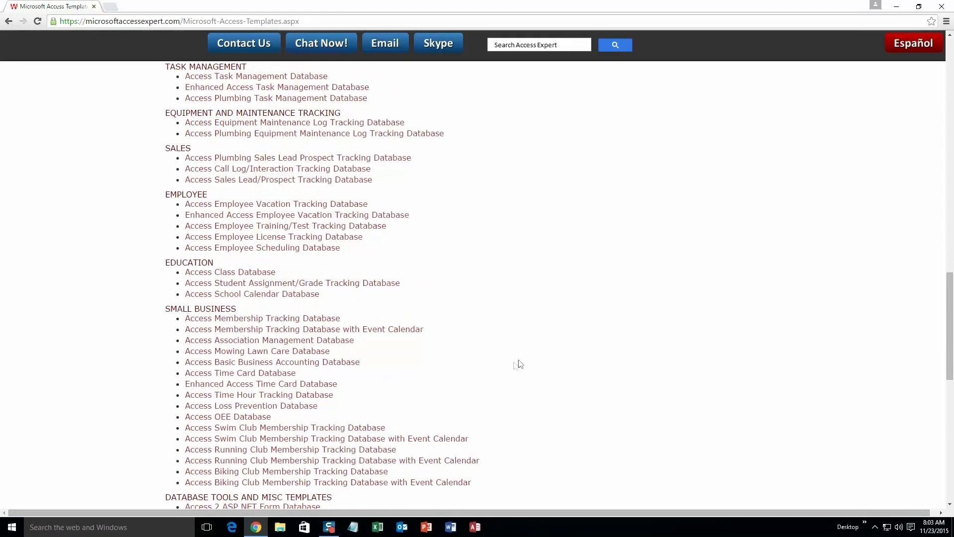
{"action": "scroll", "coordinate": [520, 357], "scroll_direction": "down", "scroll_amount": 4}
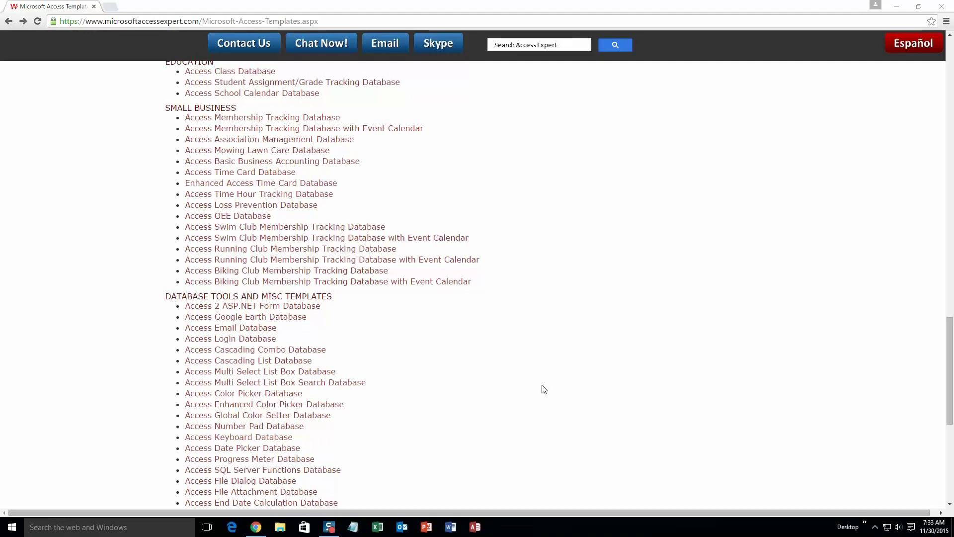
{"action": "scroll", "coordinate": [544, 389], "scroll_direction": "up", "scroll_amount": 6}
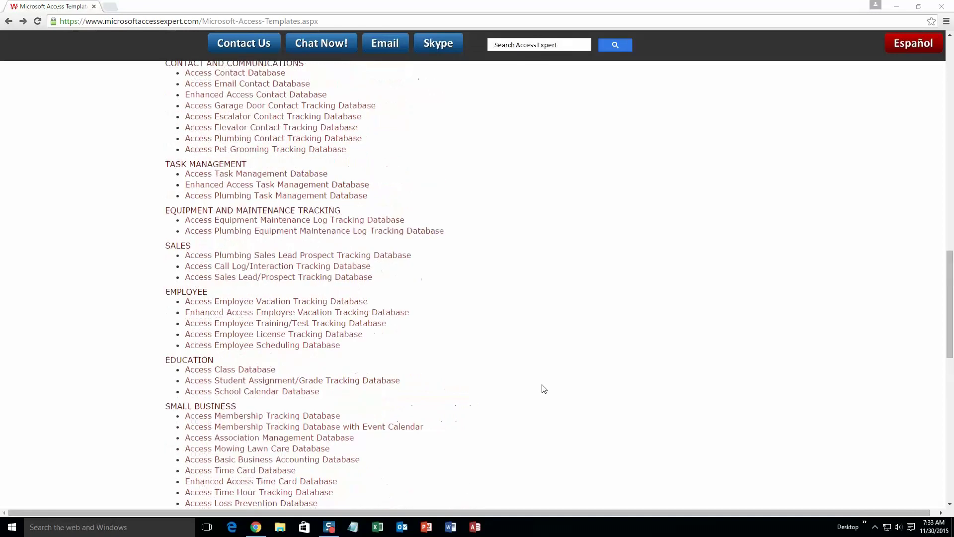
Download the Enhanced Task Management Access 2010/2013/2016 demo and open the TaskEnhancedModernDemo zip for extraction
{"action": "left_click", "coordinate": [253, 188]}
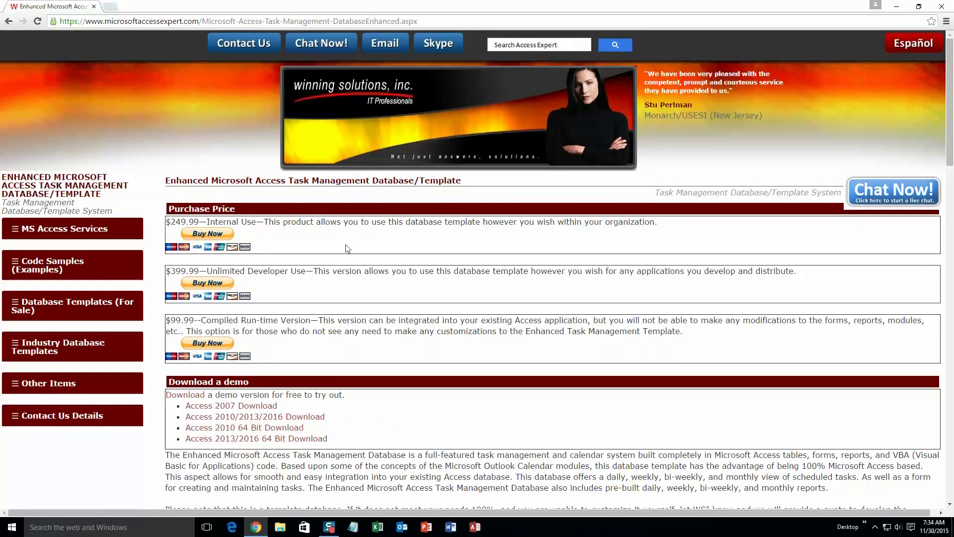
{"action": "scroll", "coordinate": [345, 244], "scroll_direction": "down", "scroll_amount": 2}
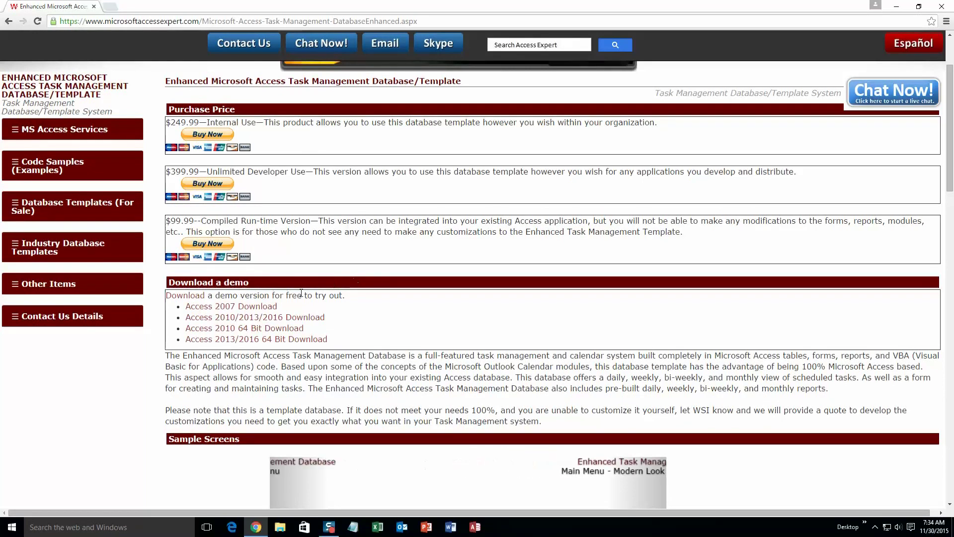
{"action": "left_click", "coordinate": [294, 323]}
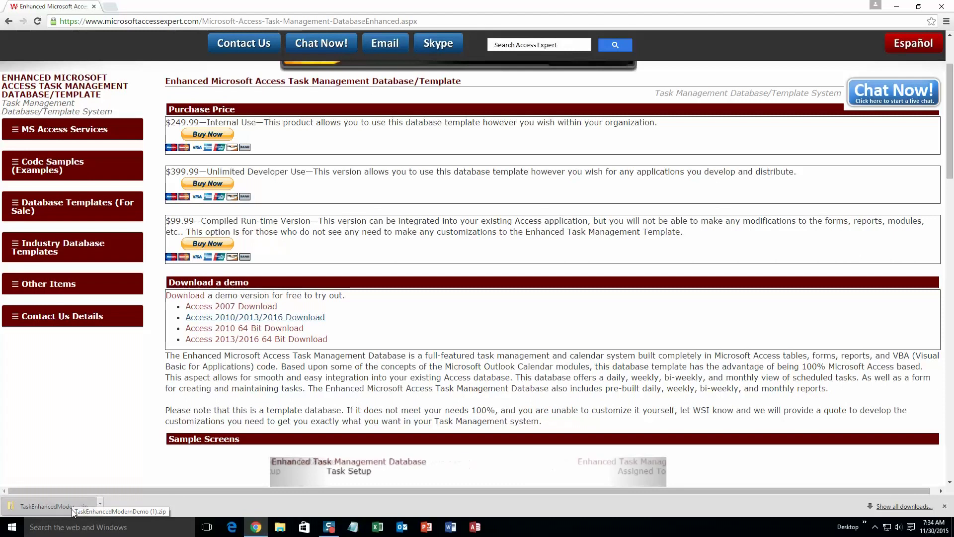
{"action": "left_click", "coordinate": [72, 509]}
{"action": "left_click", "coordinate": [374, 110]}
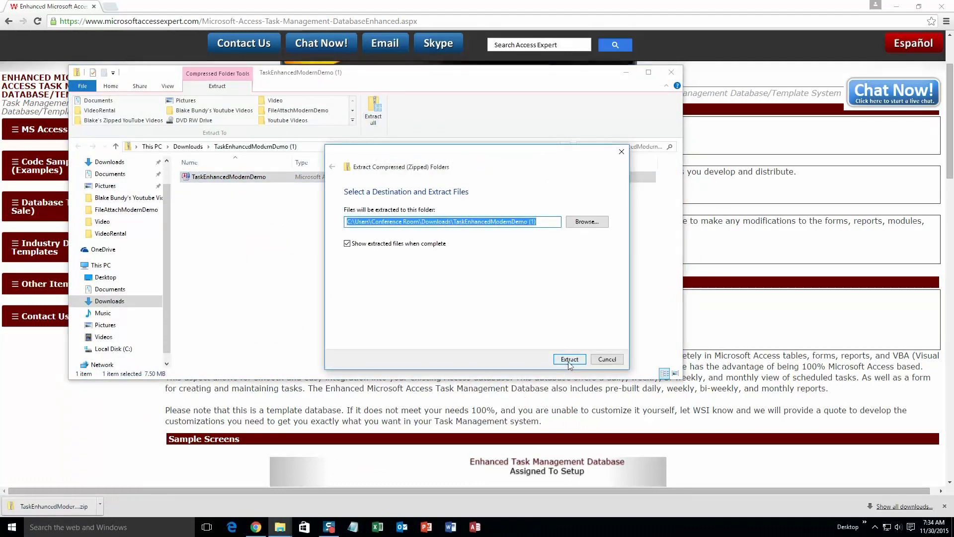
Extract TaskEnhancedModernDemo to the suggested folder and open the database with Microsoft Access
{"action": "left_click", "coordinate": [569, 360]}
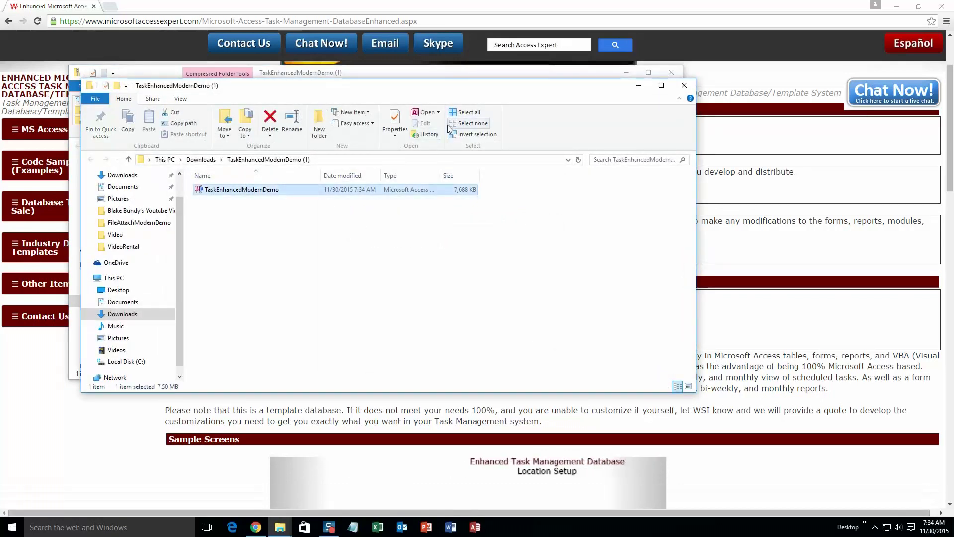
{"action": "left_click", "coordinate": [439, 112]}
{"action": "left_click", "coordinate": [435, 125]}
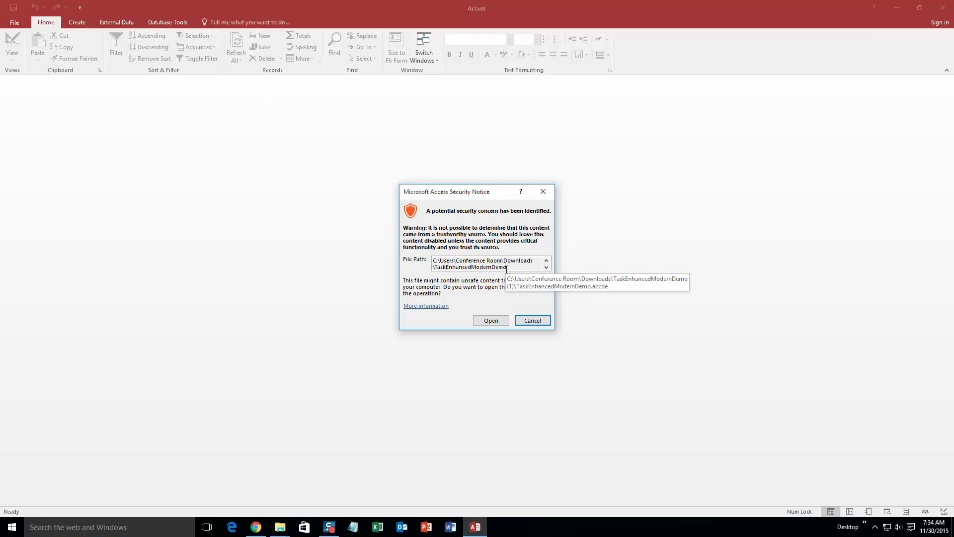
Accept the security notice to open the database, then start a new task
{"action": "left_click", "coordinate": [490, 321]}
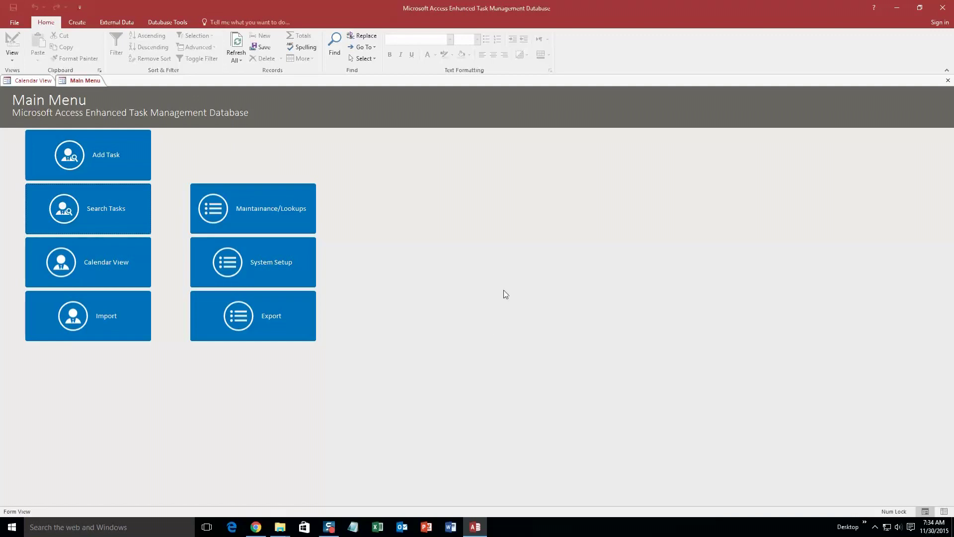
{"action": "left_click", "coordinate": [85, 153]}
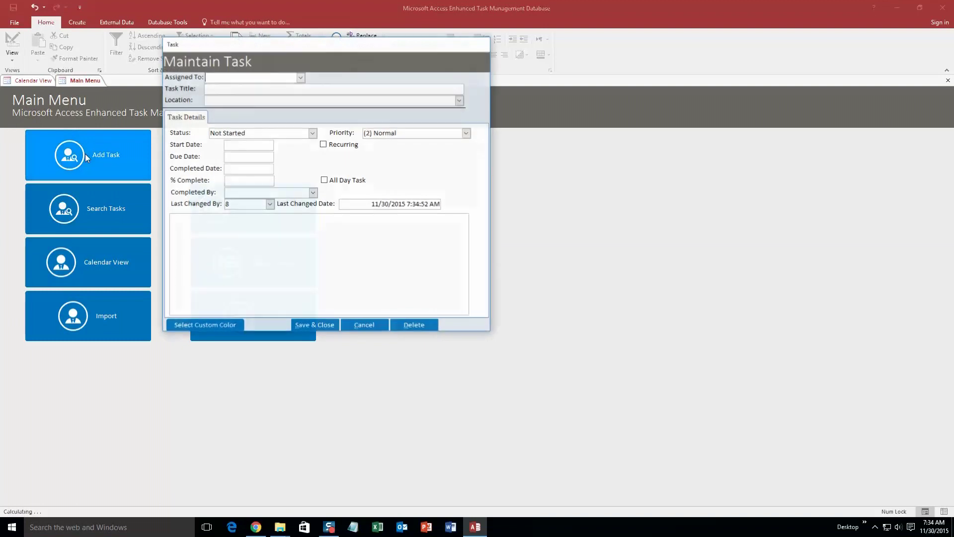
Assign the new task to Person 1, title it 'Test', and set Location 2
{"action": "left_click", "coordinate": [300, 78]}
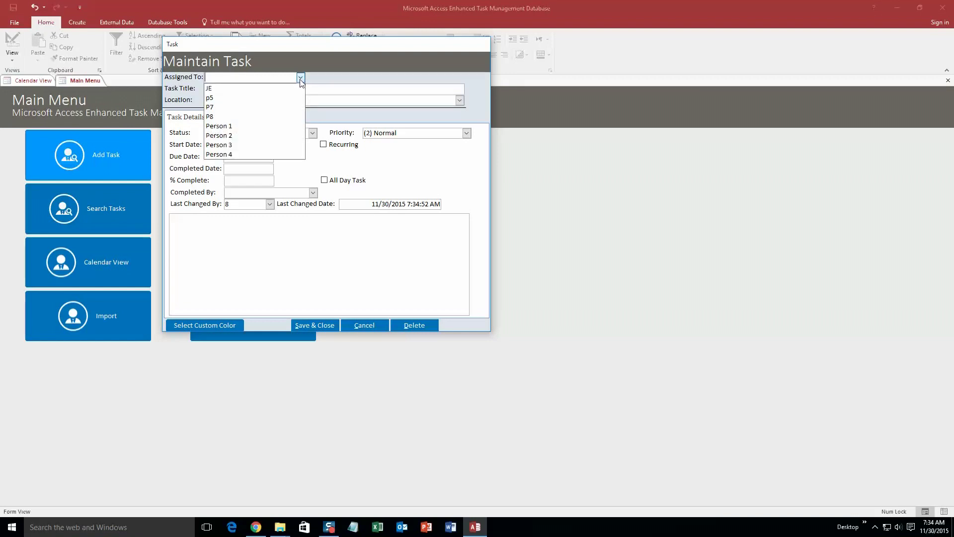
{"action": "left_click", "coordinate": [244, 126]}
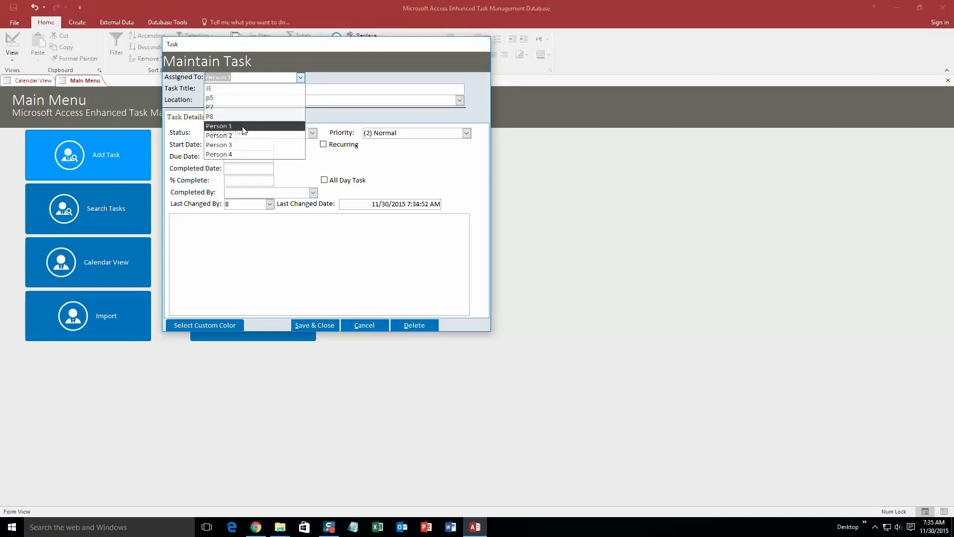
{"action": "left_click", "coordinate": [264, 88]}
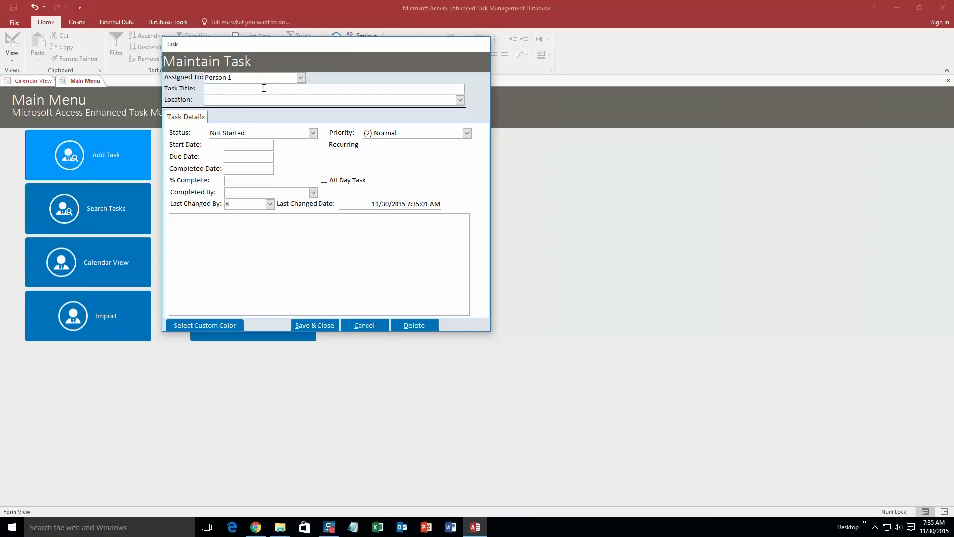
{"action": "type", "text": "Test"}
{"action": "left_click", "coordinate": [459, 100]}
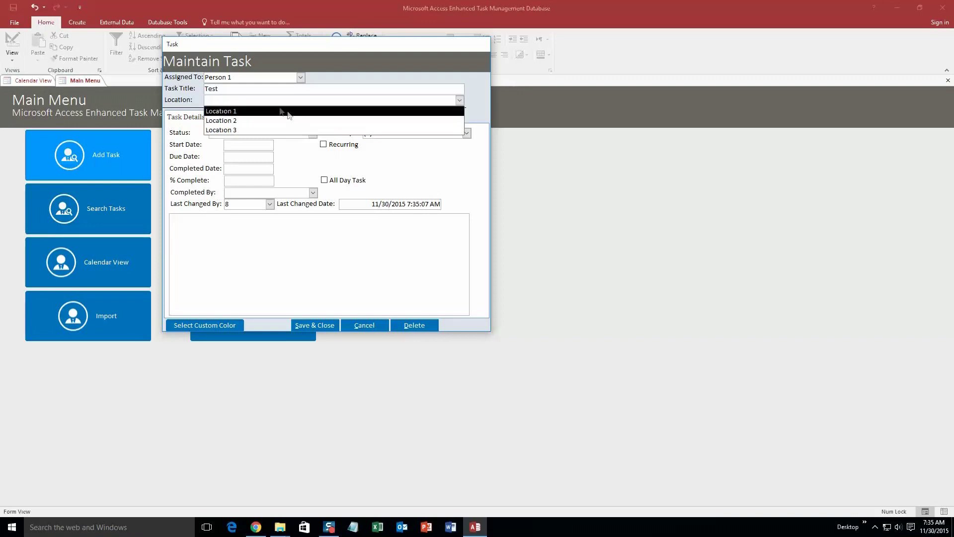
{"action": "left_click", "coordinate": [257, 121]}
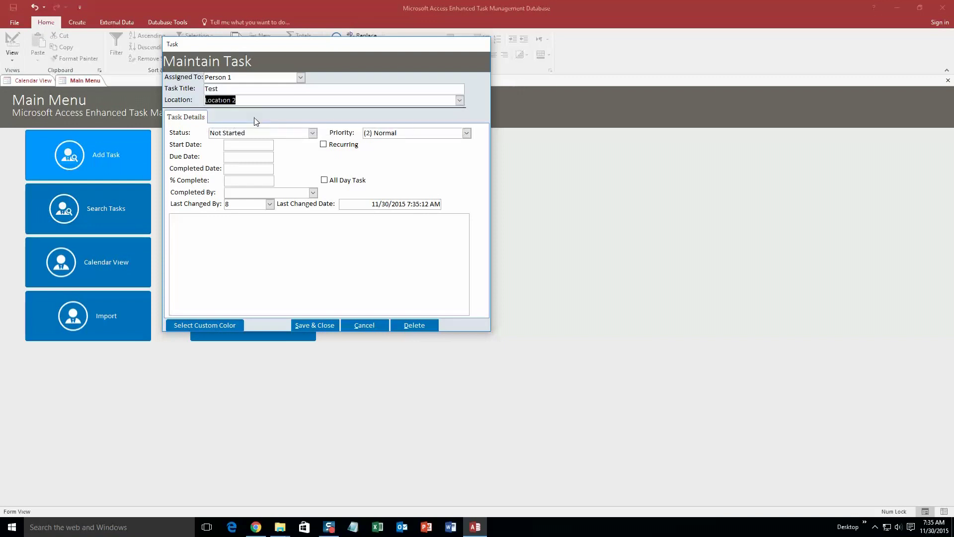
Set the task status to In Progress and priority to (1) High
{"action": "left_click", "coordinate": [313, 133]}
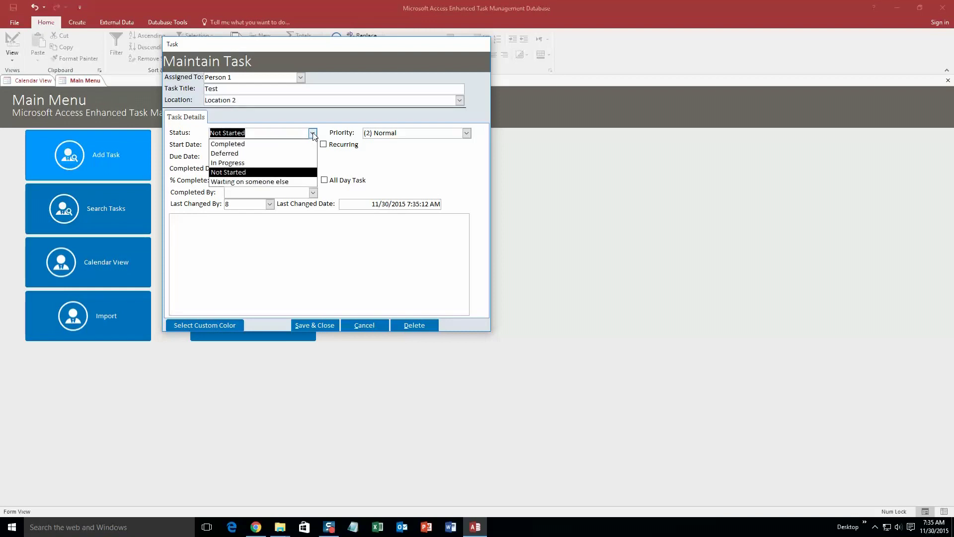
{"action": "left_click", "coordinate": [231, 162]}
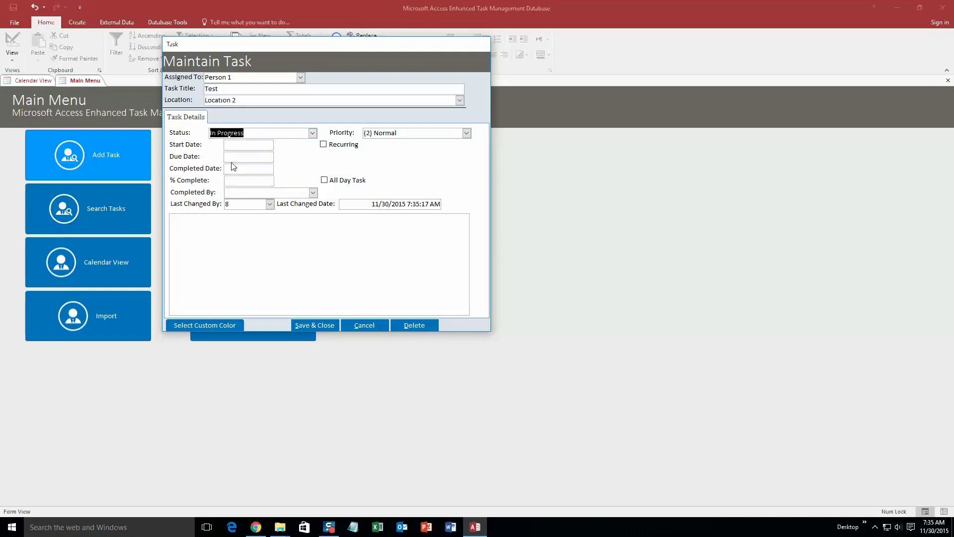
{"action": "left_click", "coordinate": [466, 133]}
{"action": "left_click", "coordinate": [393, 141]}
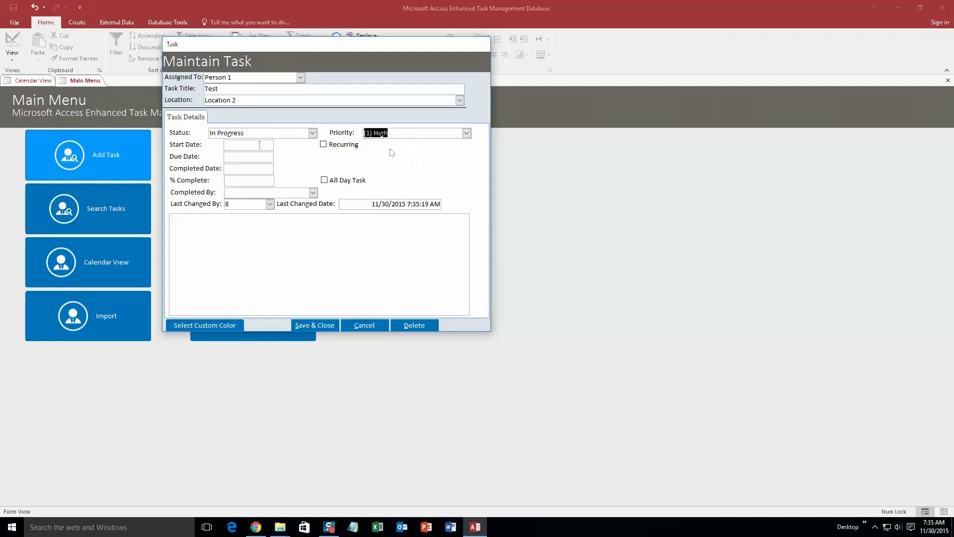
Set the start date to 12/1/2015 and the due date to 12/8/2015
{"action": "left_click", "coordinate": [248, 144]}
{"action": "left_click", "coordinate": [280, 144]}
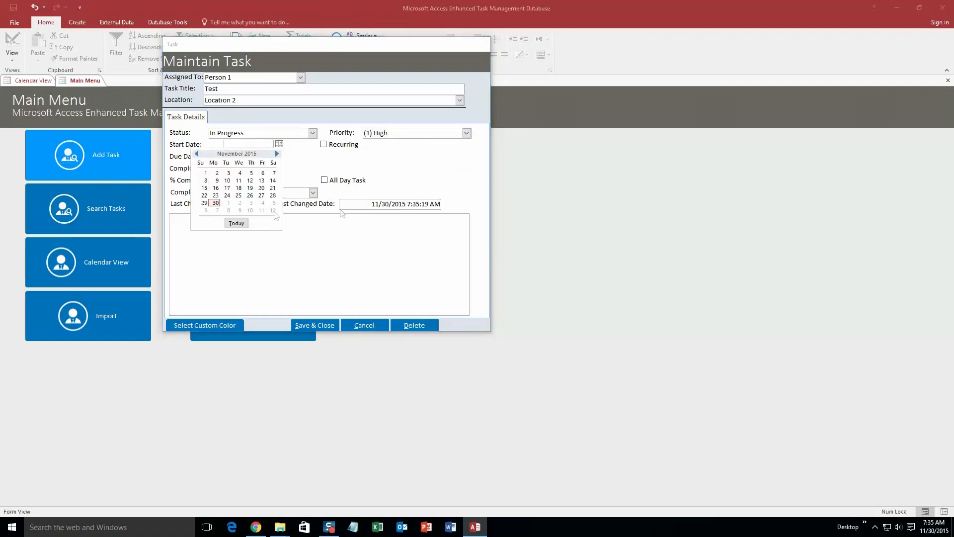
{"action": "left_click", "coordinate": [229, 204]}
{"action": "left_click", "coordinate": [259, 157]}
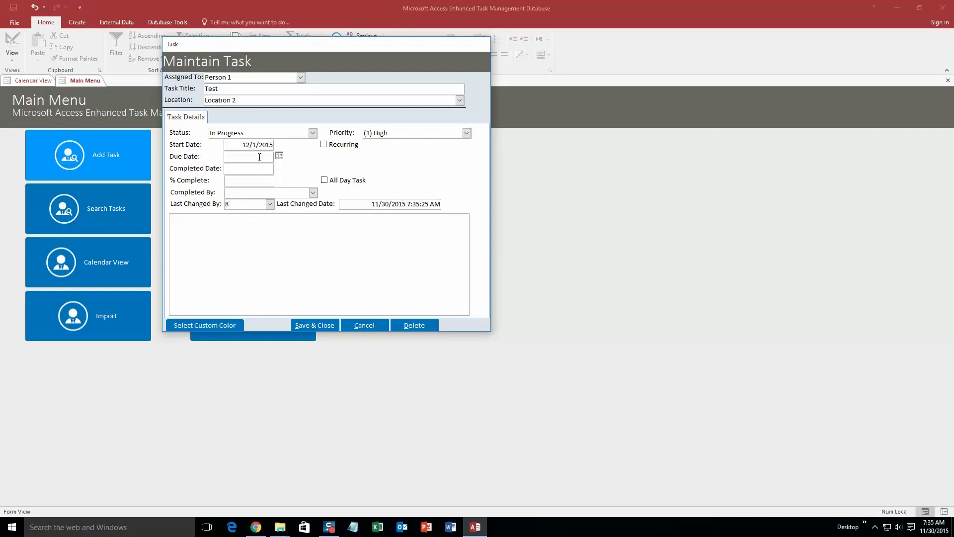
{"action": "left_click", "coordinate": [279, 156]}
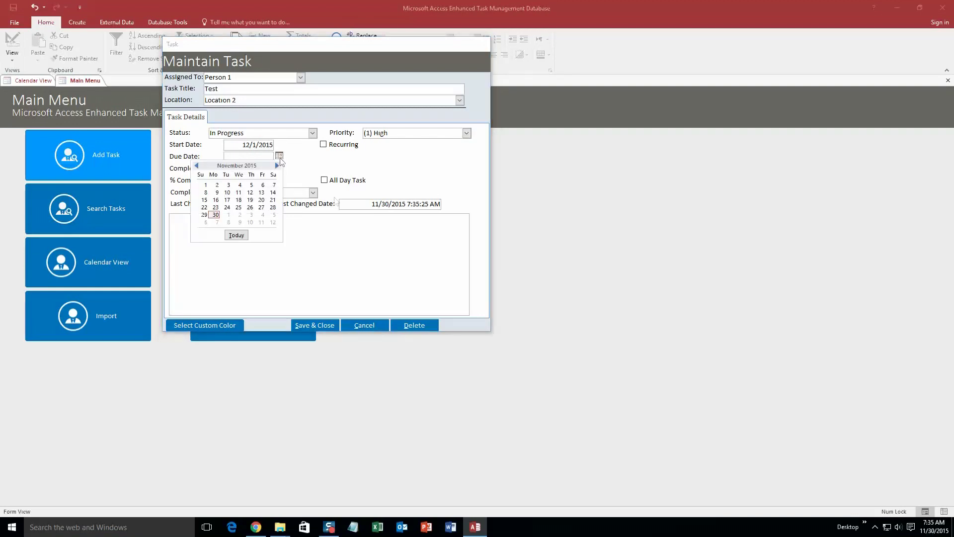
{"action": "left_click", "coordinate": [228, 222]}
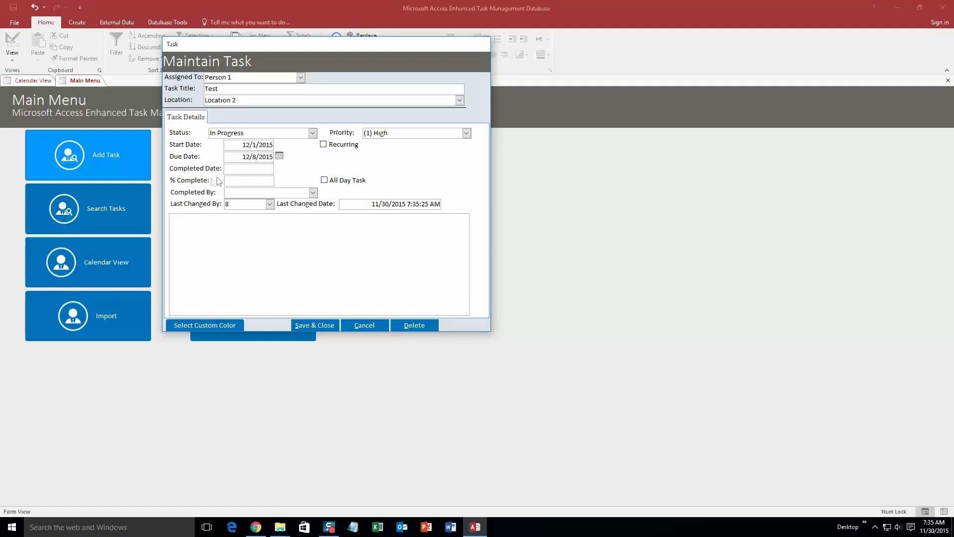
{"action": "left_click", "coordinate": [257, 180]}
Give the Test task a green custom colour, save it, and open Calendar View
{"action": "left_click", "coordinate": [222, 327]}
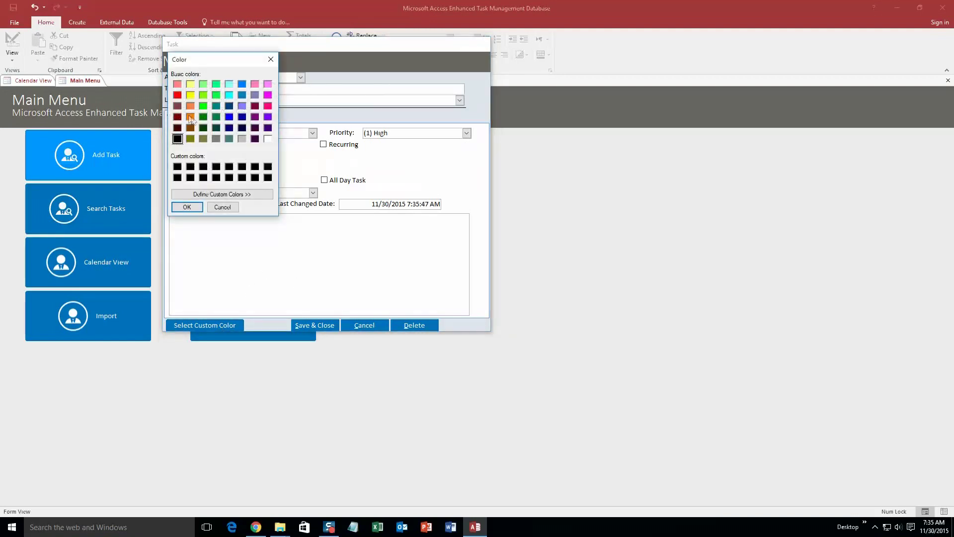
{"action": "left_click", "coordinate": [187, 207]}
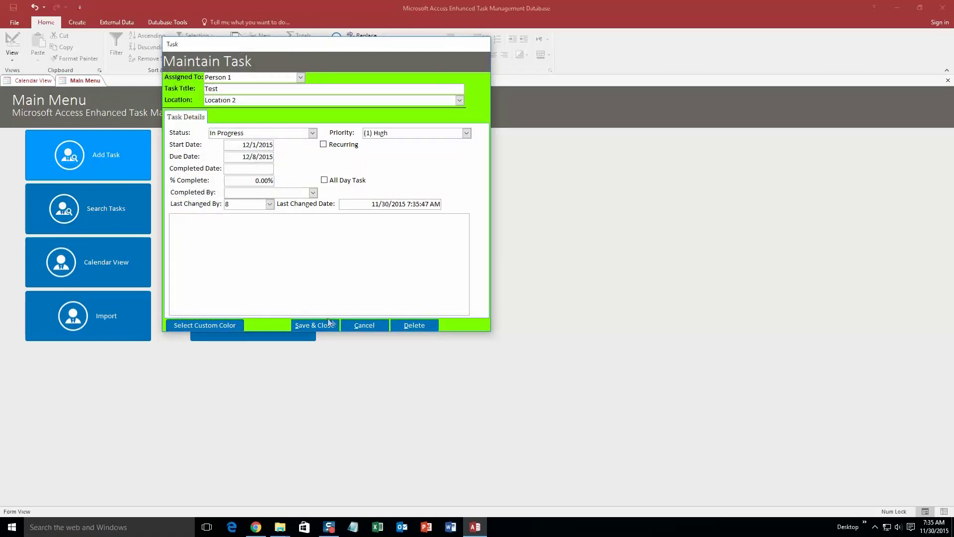
{"action": "left_click", "coordinate": [310, 325]}
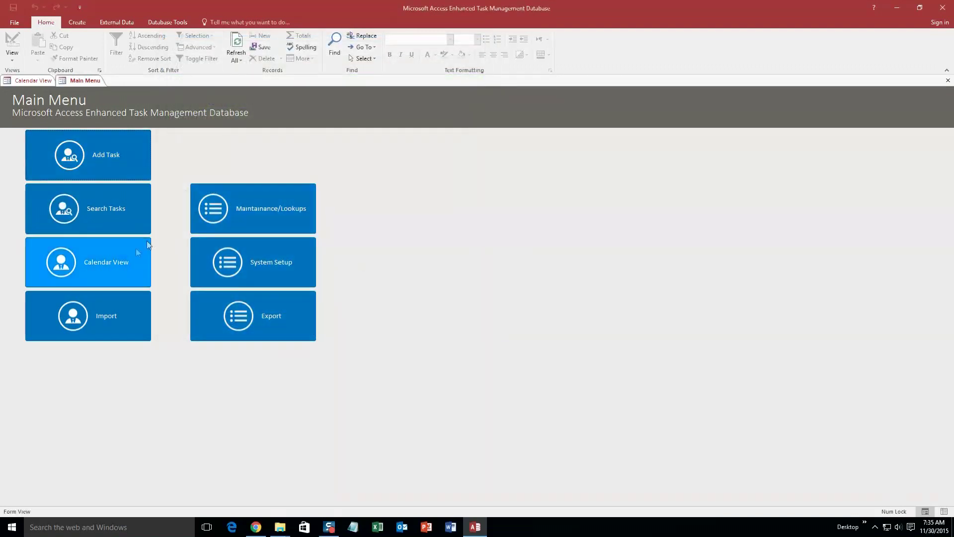
{"action": "left_click", "coordinate": [101, 260]}
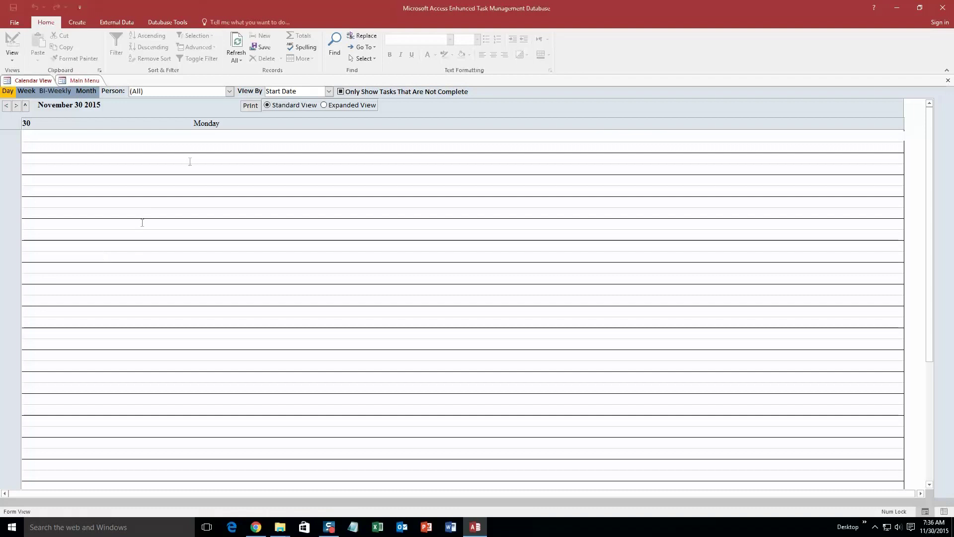
Show the month view, open December 1's day view, and reopen the Test task
{"action": "left_click", "coordinate": [89, 92]}
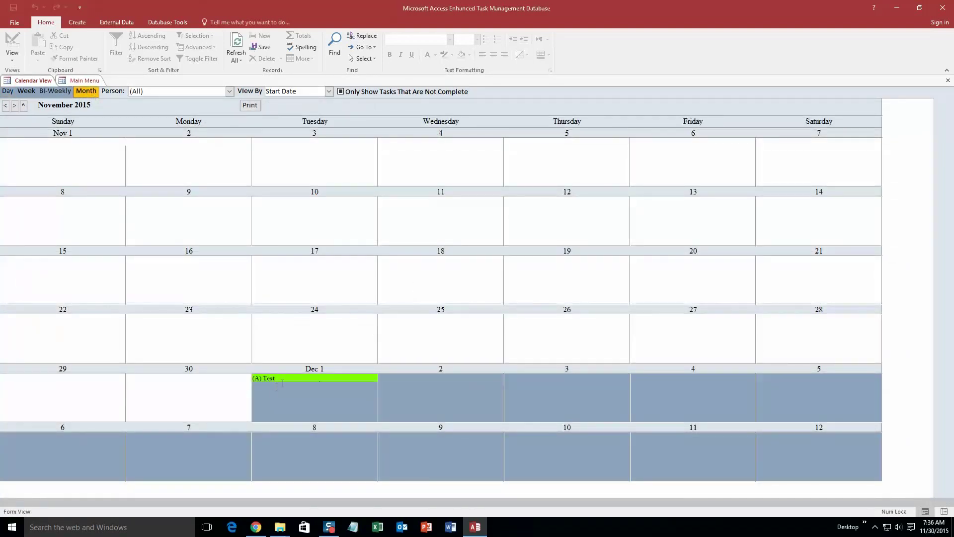
{"action": "left_click", "coordinate": [277, 378]}
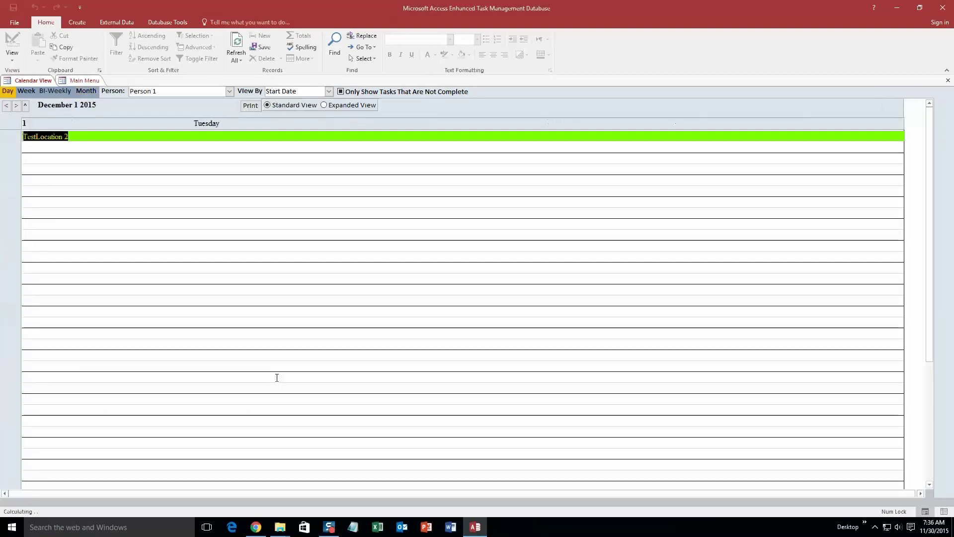
{"action": "double_click", "coordinate": [66, 135]}
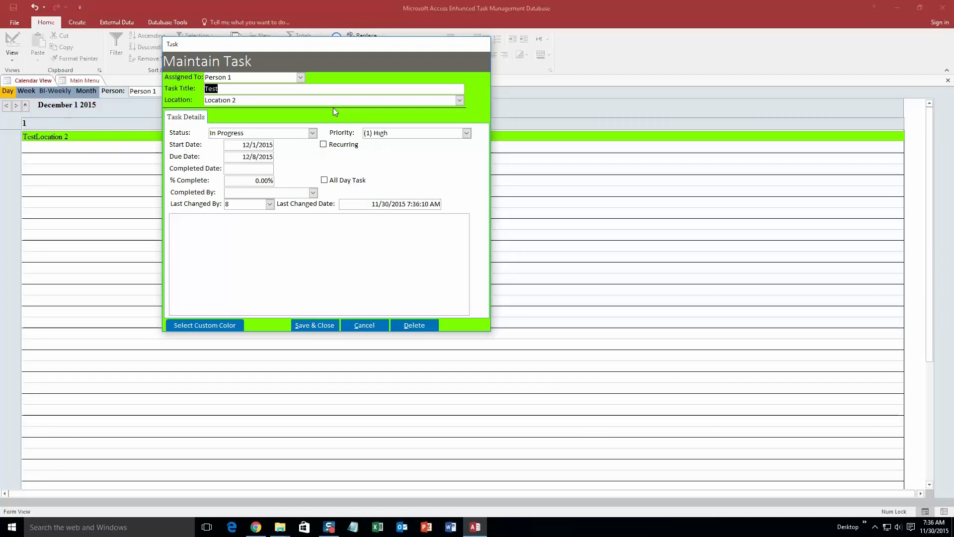
Mark Test 100% complete by Person 1 on 12/1/2015, save, and return to Main Menu
{"action": "left_click", "coordinate": [271, 180]}
{"action": "type", "text": "1"}
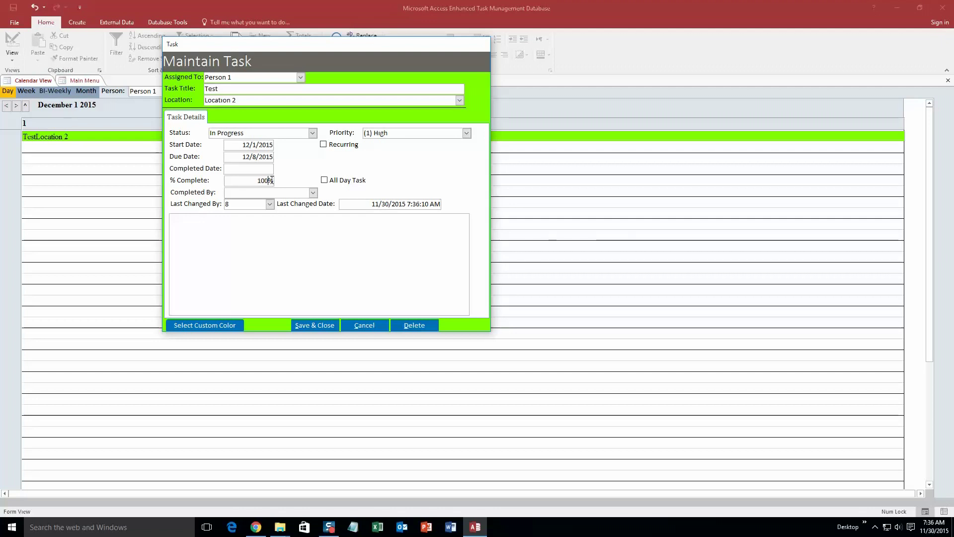
{"action": "left_click", "coordinate": [313, 192]}
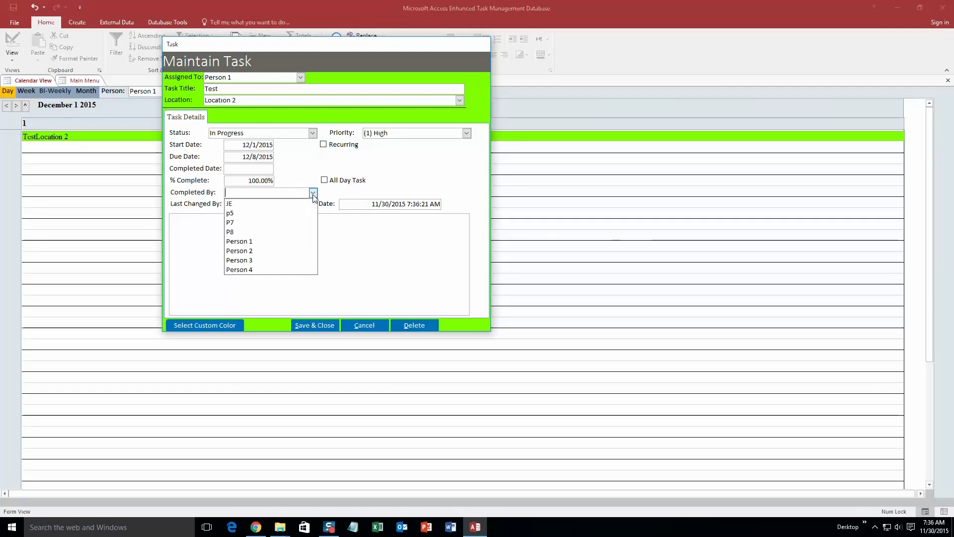
{"action": "left_click", "coordinate": [273, 241]}
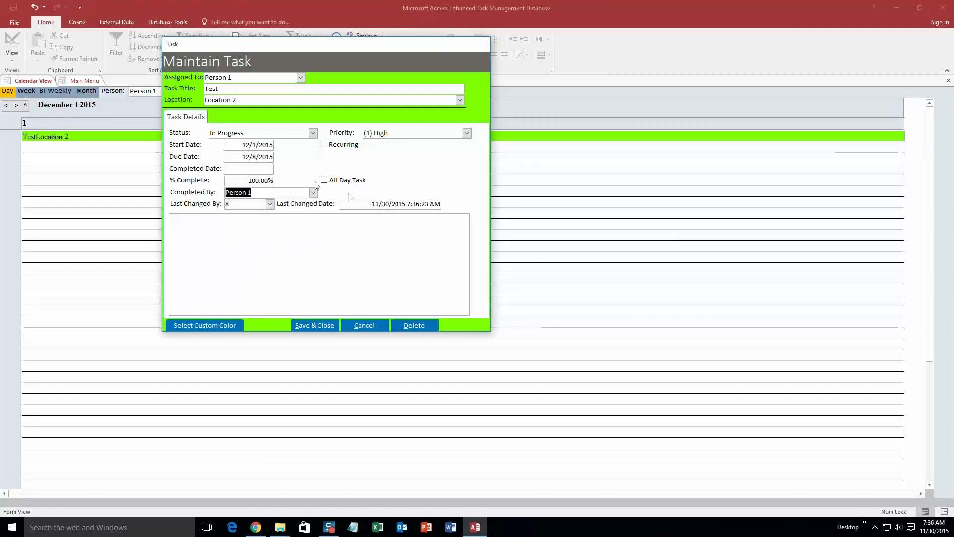
{"action": "left_click", "coordinate": [256, 168]}
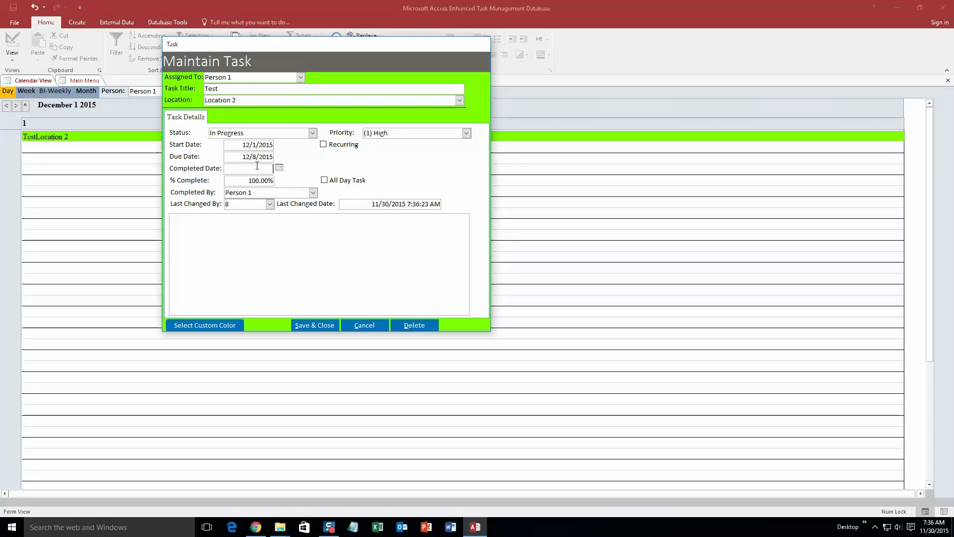
{"action": "left_click", "coordinate": [279, 168]}
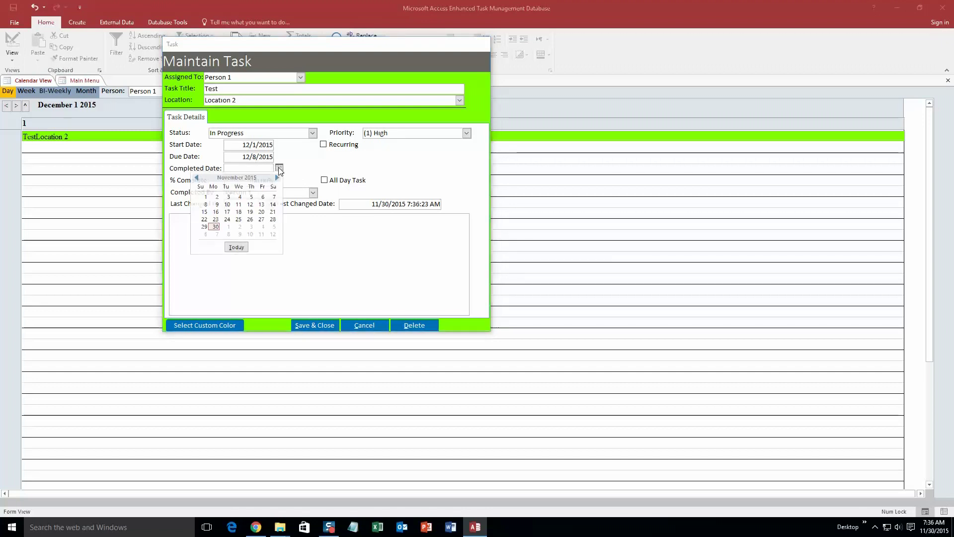
{"action": "left_click", "coordinate": [228, 227]}
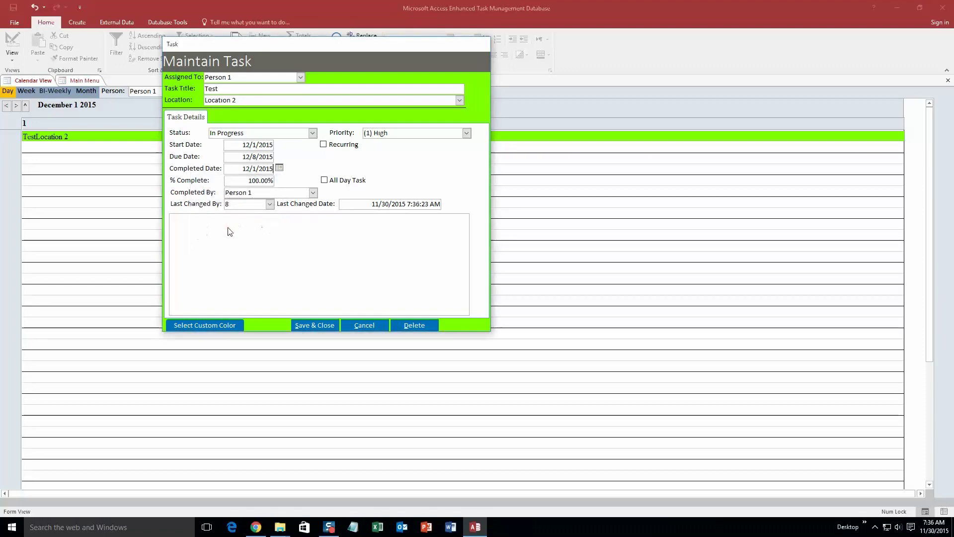
{"action": "left_click", "coordinate": [310, 325]}
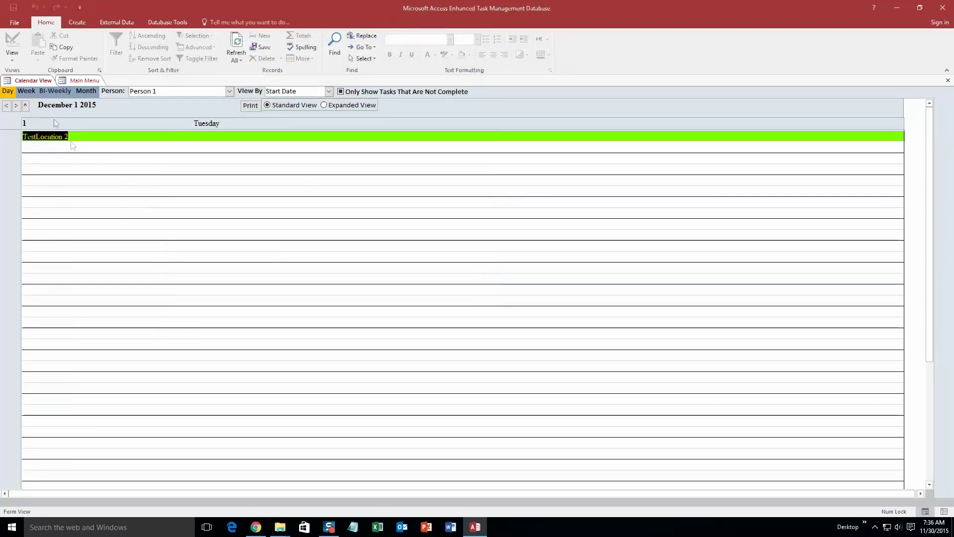
{"action": "left_click", "coordinate": [66, 83]}
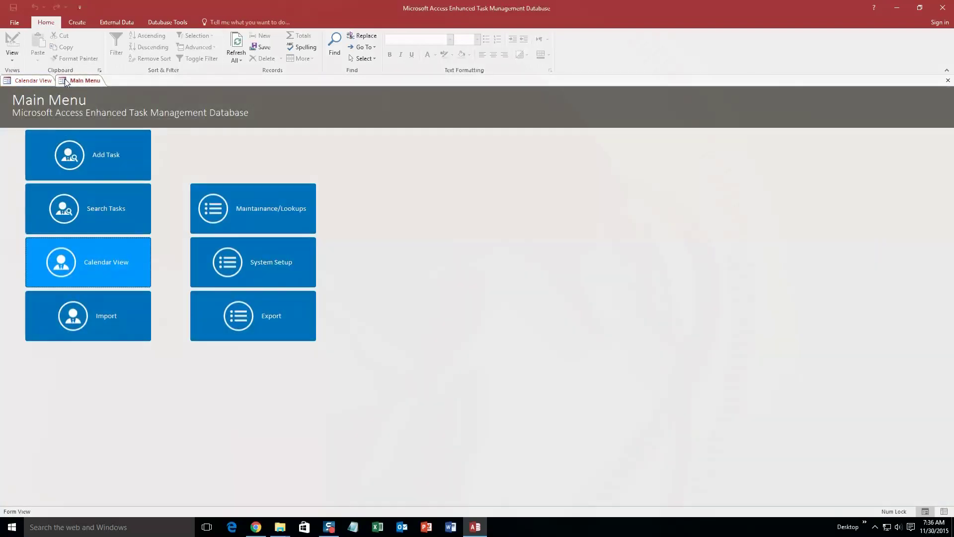